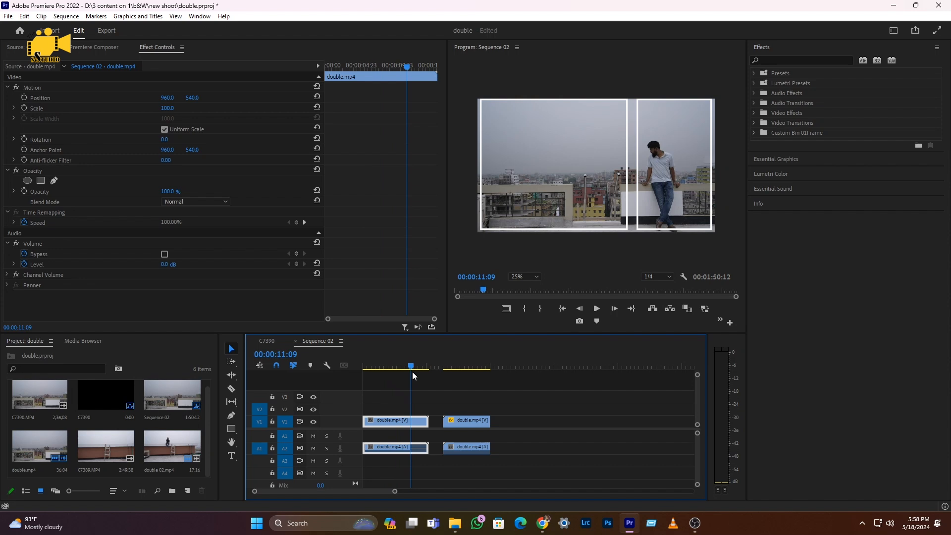
# Split the first double.mp4 clip and its audio at 00:00:09:18
pyautogui.moveTo(412, 372); pyautogui.dragTo(406, 371)
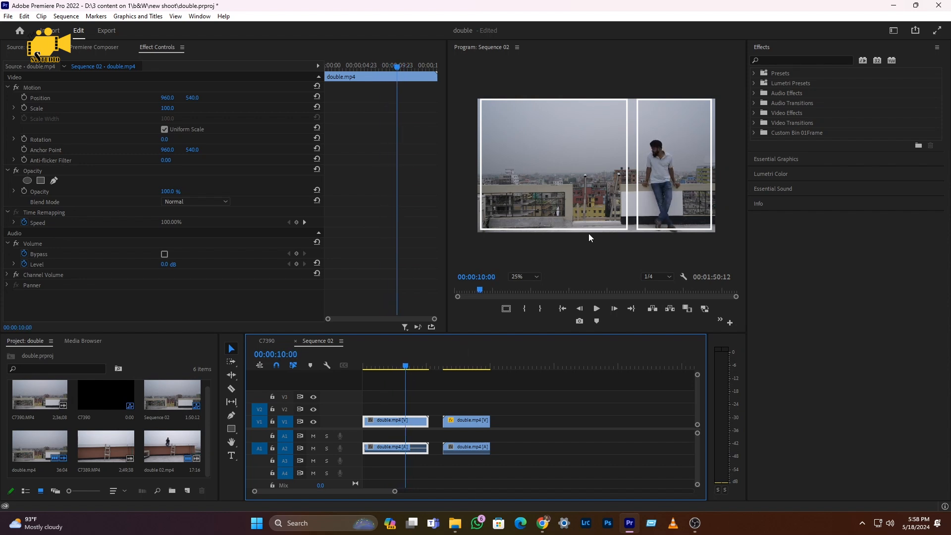
pyautogui.moveTo(407, 370); pyautogui.dragTo(404, 367)
pyautogui.press('c')
pyautogui.click(404, 436)
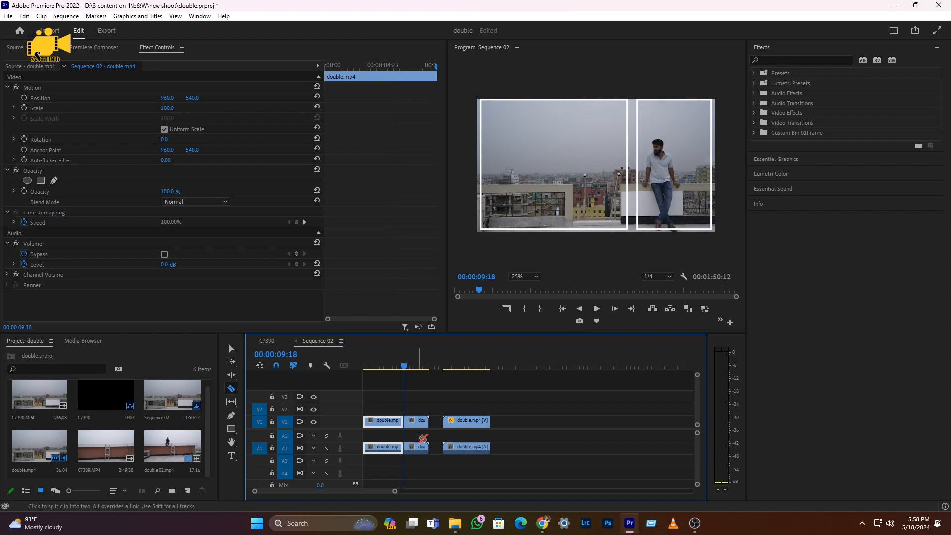
pyautogui.press('v')
# Draw a four-point opacity mask around the area left of the standing man on the piece after the cut, and invert it
pyautogui.click(420, 420)
pyautogui.click(413, 367)
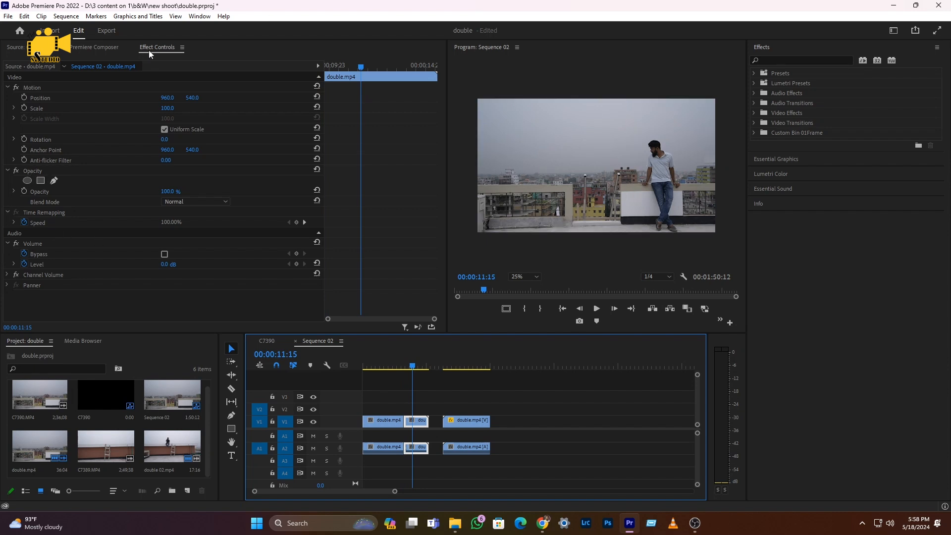
pyautogui.click(54, 181)
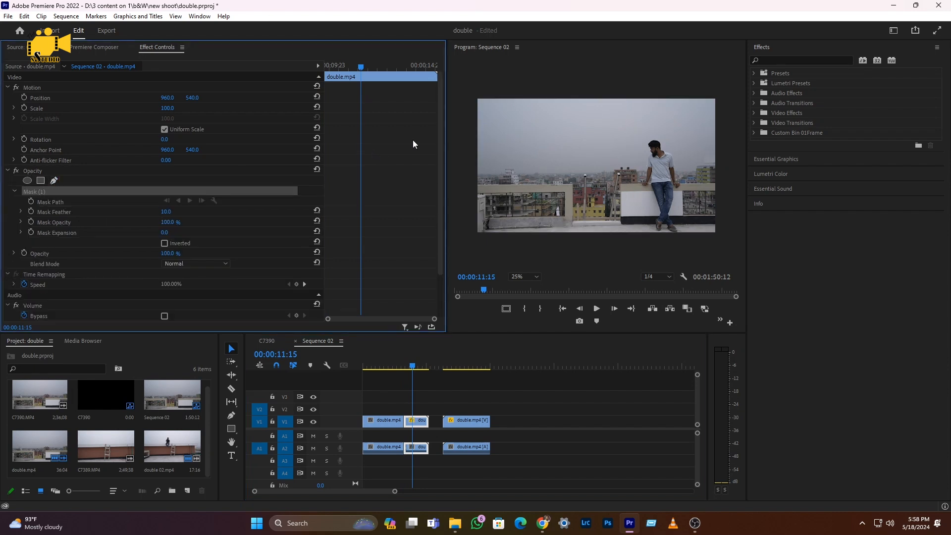
pyautogui.click(630, 93)
pyautogui.click(640, 246)
pyautogui.click(475, 241)
pyautogui.click(471, 84)
pyautogui.click(630, 93)
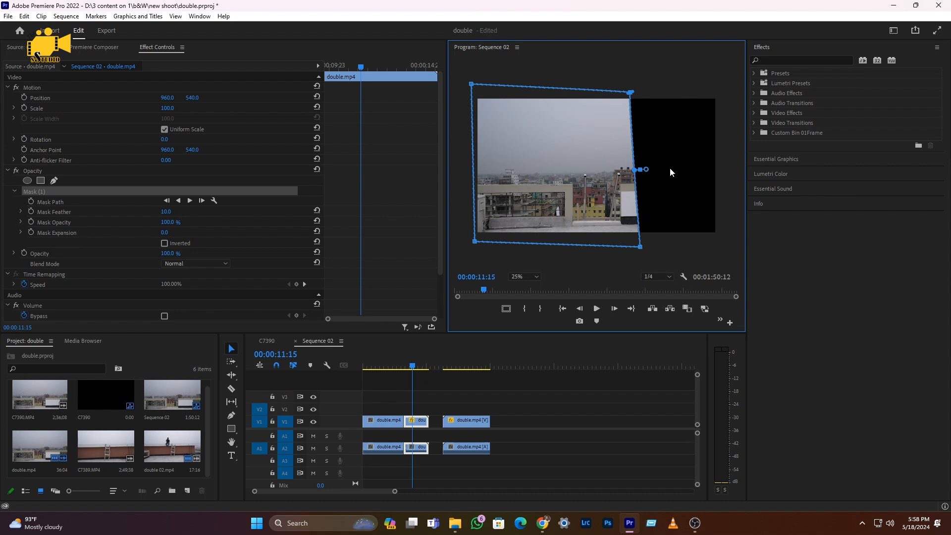
pyautogui.click(165, 242)
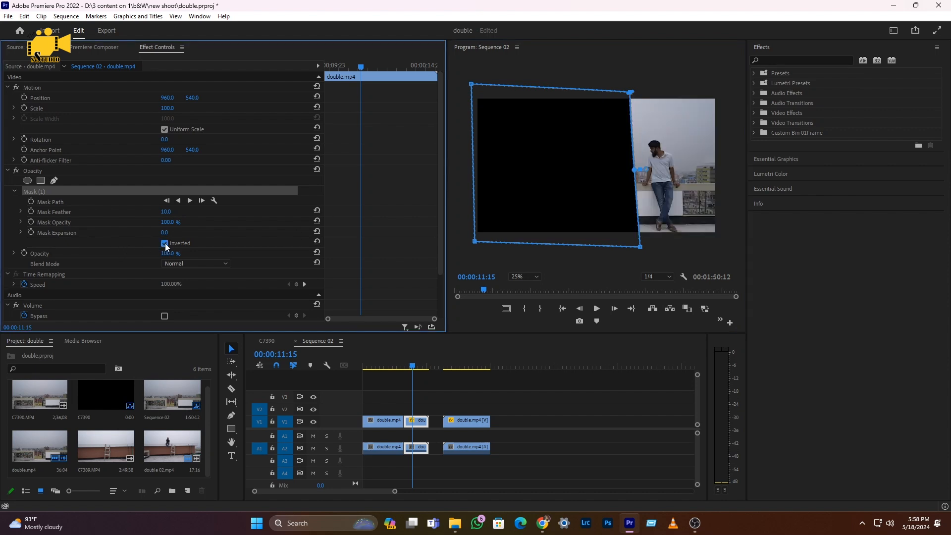
# Scrub through the other double.mp4 clip and compare the man's position with the masked piece
pyautogui.click(444, 362)
pyautogui.moveTo(447, 363); pyautogui.dragTo(474, 365)
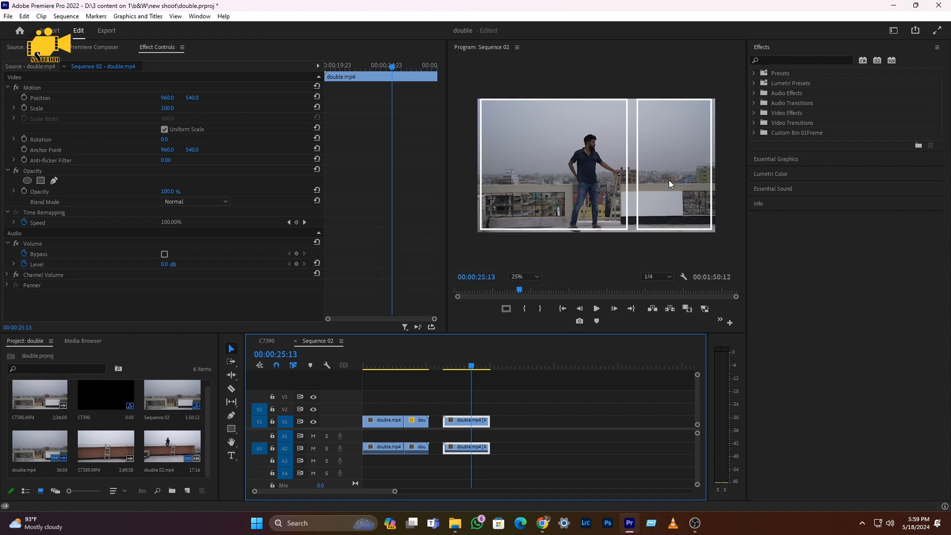
pyautogui.click(460, 368)
pyautogui.moveTo(460, 368)
pyautogui.mouseDown()
pyautogui.moveTo(444, 367)
pyautogui.moveTo(455, 367)
pyautogui.mouseUp()
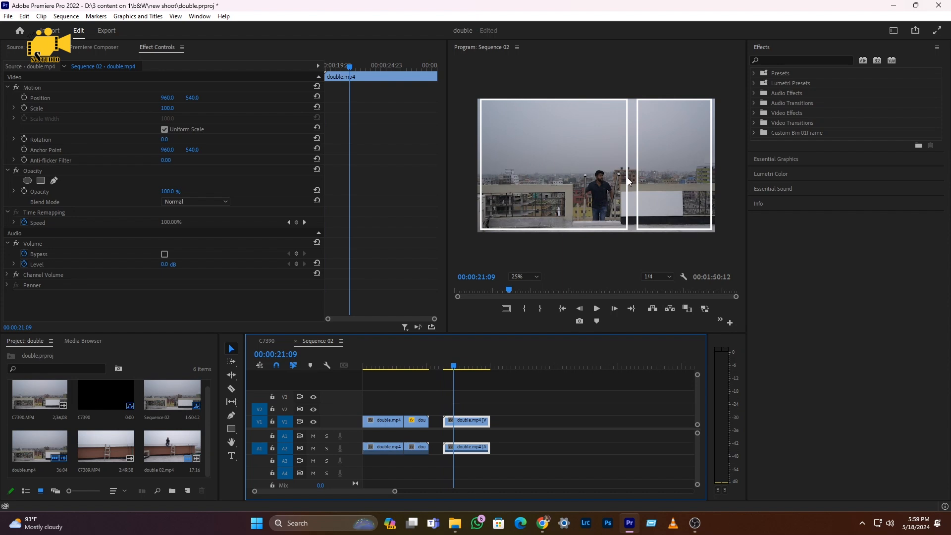
pyautogui.moveTo(451, 367); pyautogui.dragTo(464, 368)
pyautogui.click(413, 419)
pyautogui.click(402, 367)
pyautogui.moveTo(402, 366); pyautogui.dragTo(468, 367)
# Start a pen opacity mask on the unmasked double.mp4 clip after the gap, with a vertical edge between the man and the frame's right side
pyautogui.click(468, 421)
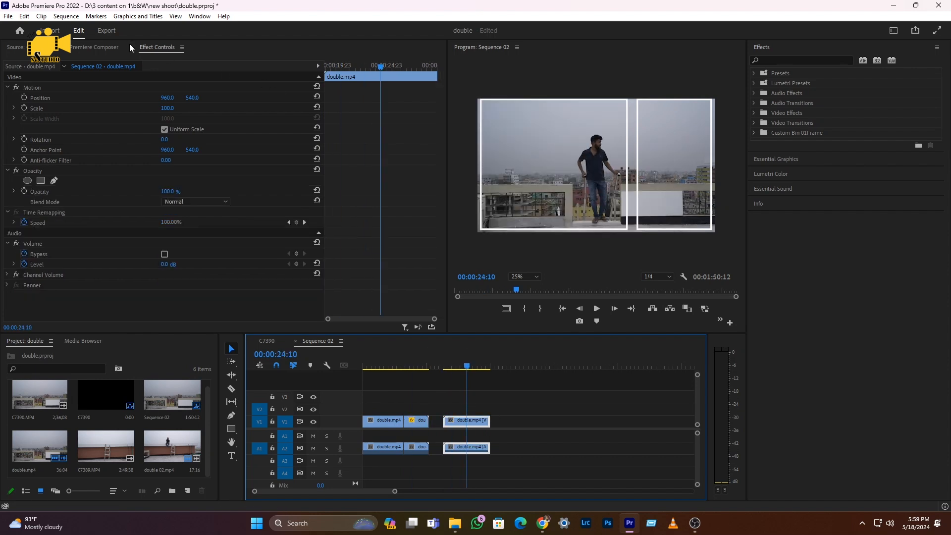
pyautogui.click(54, 181)
pyautogui.moveTo(468, 366); pyautogui.dragTo(460, 366)
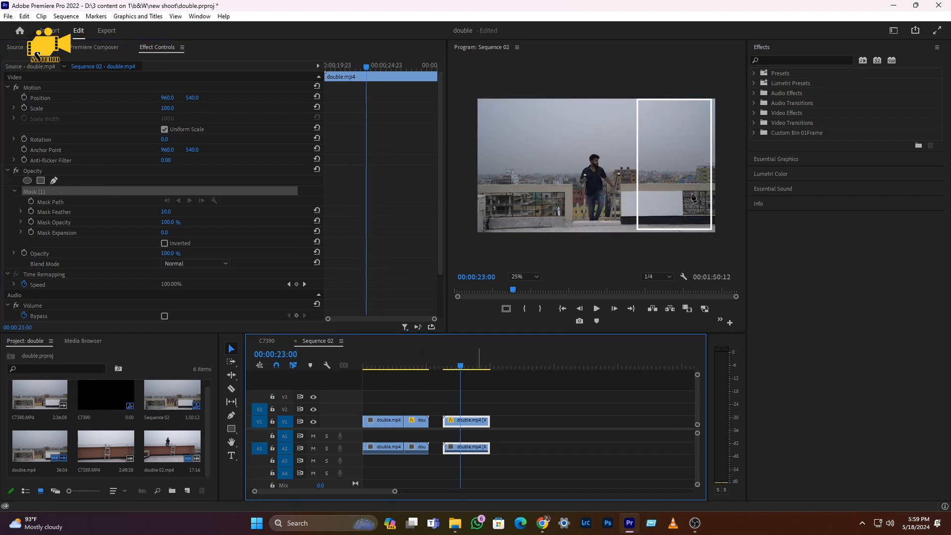
pyautogui.click(648, 93)
pyautogui.click(646, 238)
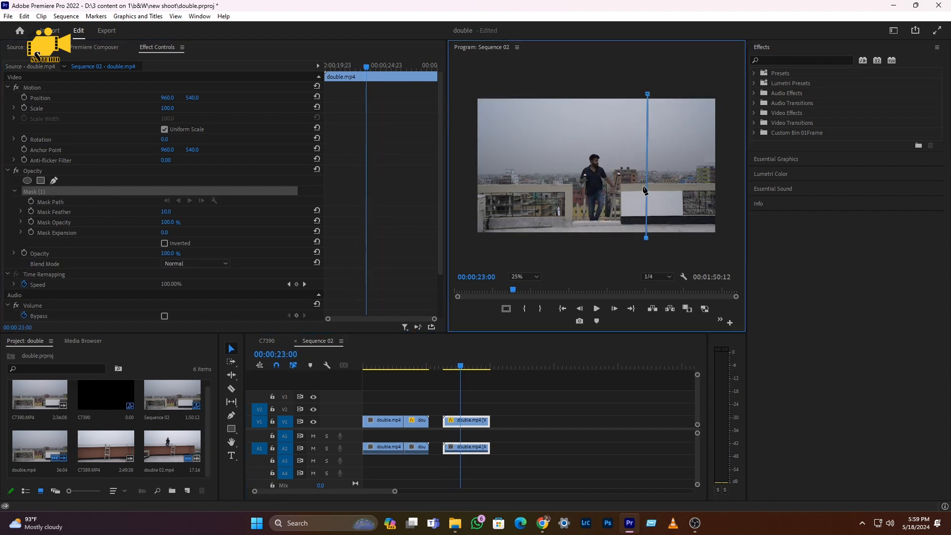
pyautogui.moveTo(648, 94); pyautogui.dragTo(641, 93)
pyautogui.moveTo(646, 237); pyautogui.dragTo(642, 241)
pyautogui.click(715, 241)
pyautogui.click(722, 95)
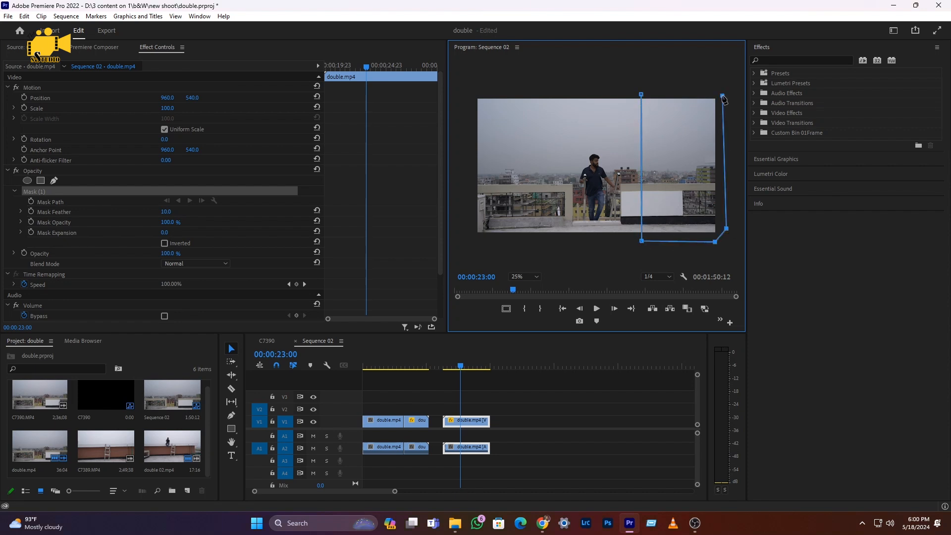
pyautogui.click(642, 94)
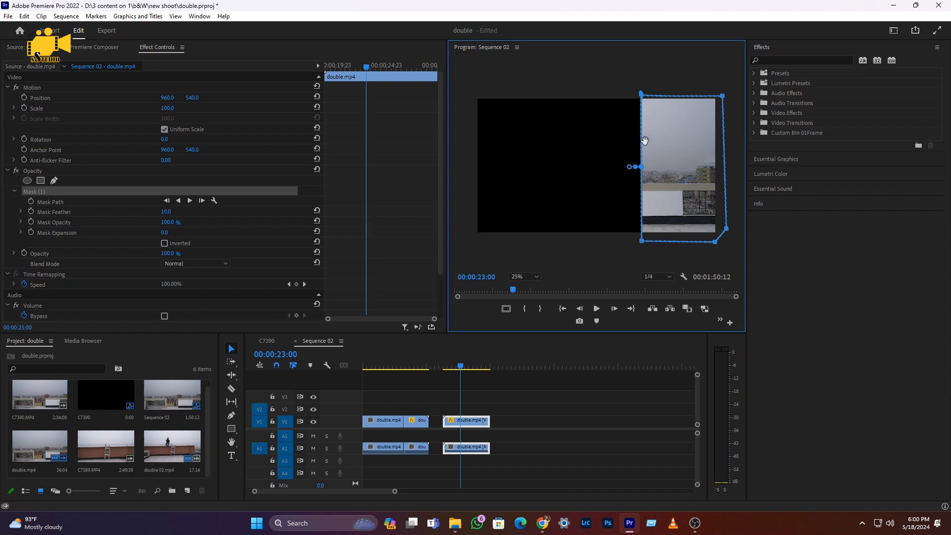
pyautogui.hotkey('ctrl', 'z')
pyautogui.hotkey('ctrl', 'z')
pyautogui.hotkey('ctrl', 'z')
pyautogui.hotkey('ctrl', 'z')
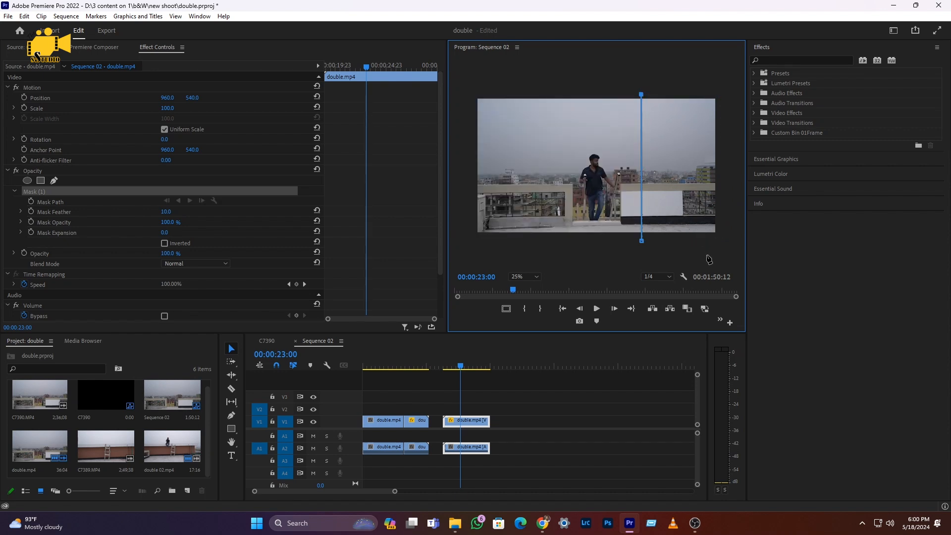
# Close the mask around the left part of the frame, placing its outer points just beyond the left corners
pyautogui.click(470, 238)
pyautogui.click(468, 91)
pyautogui.click(642, 94)
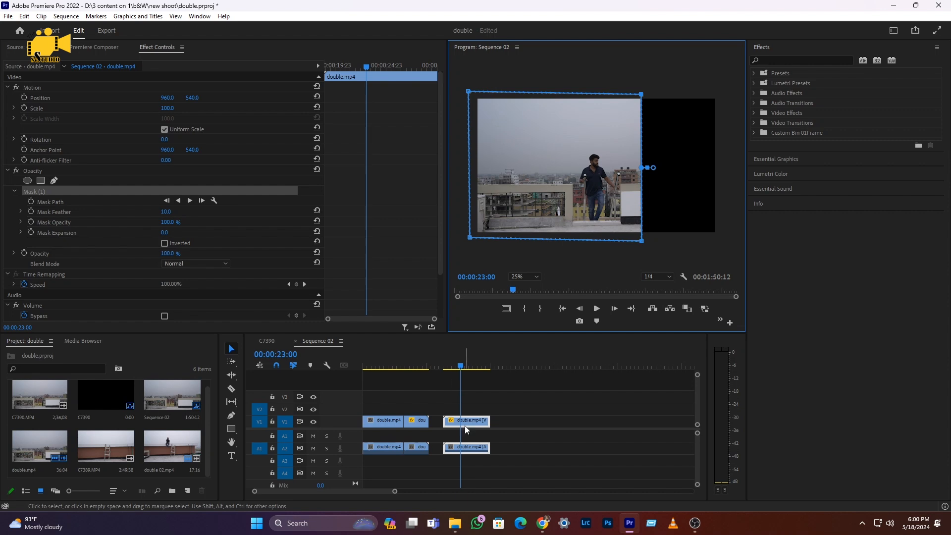
# Stack the left-side masked double.mp4 clip on track V2 above the inverted-mask piece, starting at the cut, and play the composite
pyautogui.moveTo(402, 367); pyautogui.dragTo(411, 368)
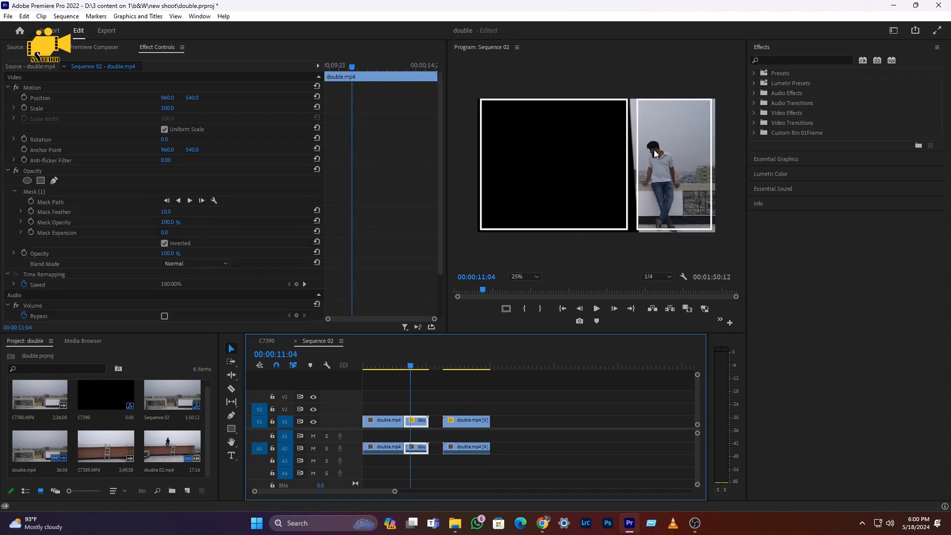
pyautogui.click(452, 366)
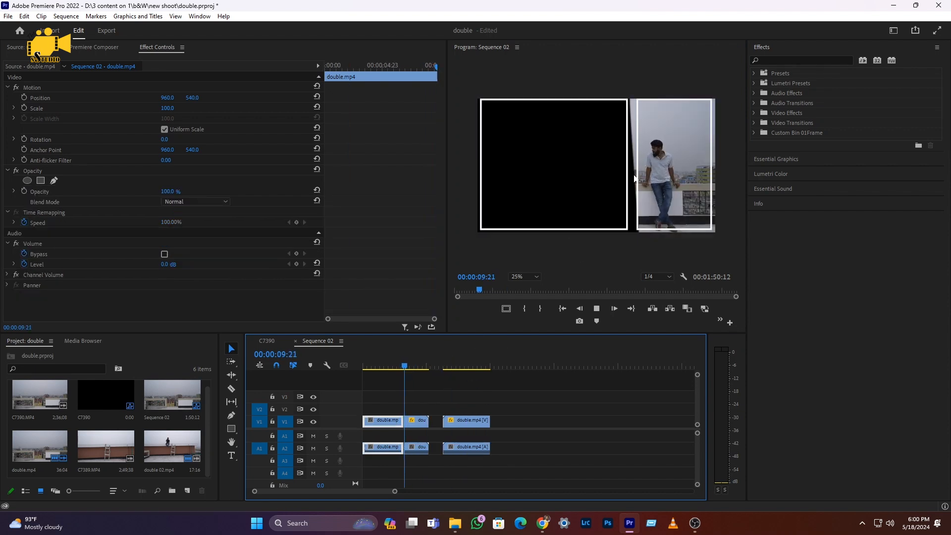
pyautogui.press('space')
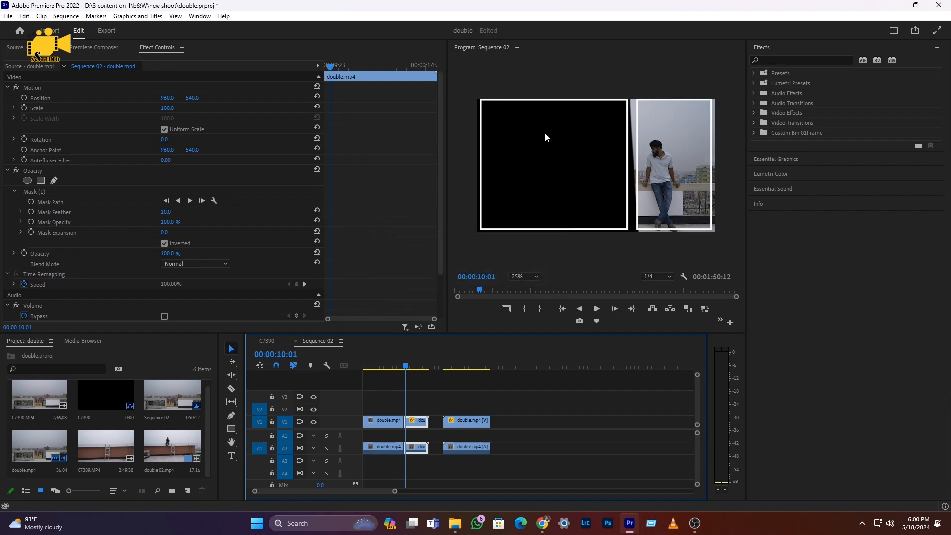
pyautogui.moveTo(442, 367); pyautogui.dragTo(450, 369)
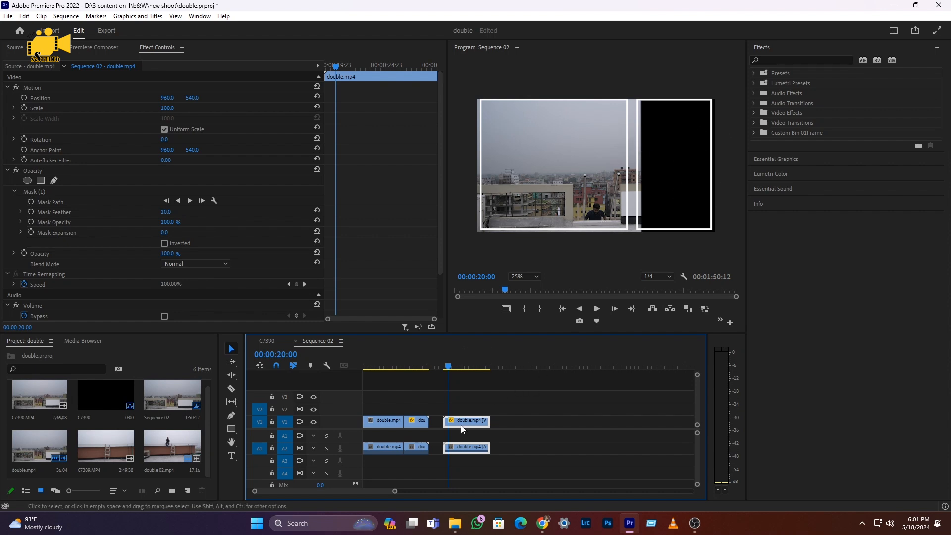
pyautogui.moveTo(462, 422); pyautogui.dragTo(426, 409)
pyautogui.click(403, 365)
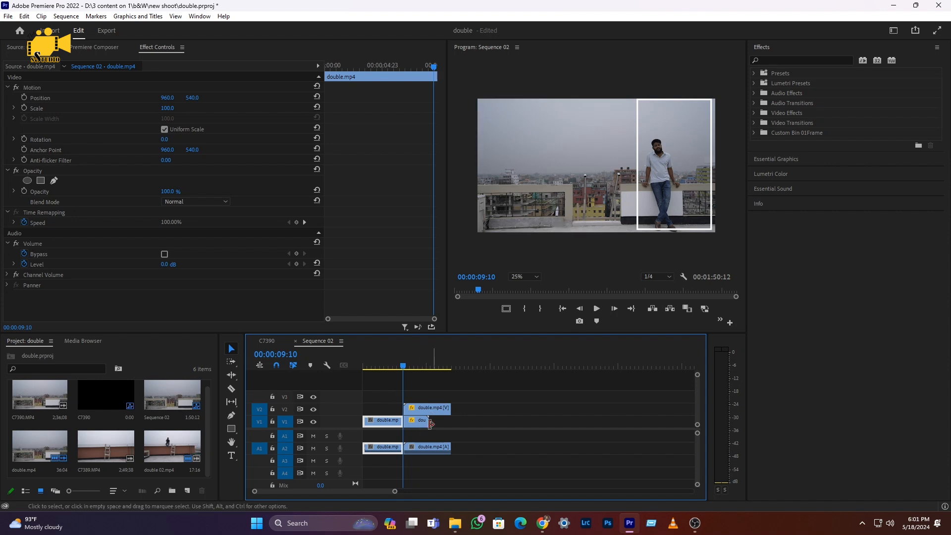
pyautogui.press('space')
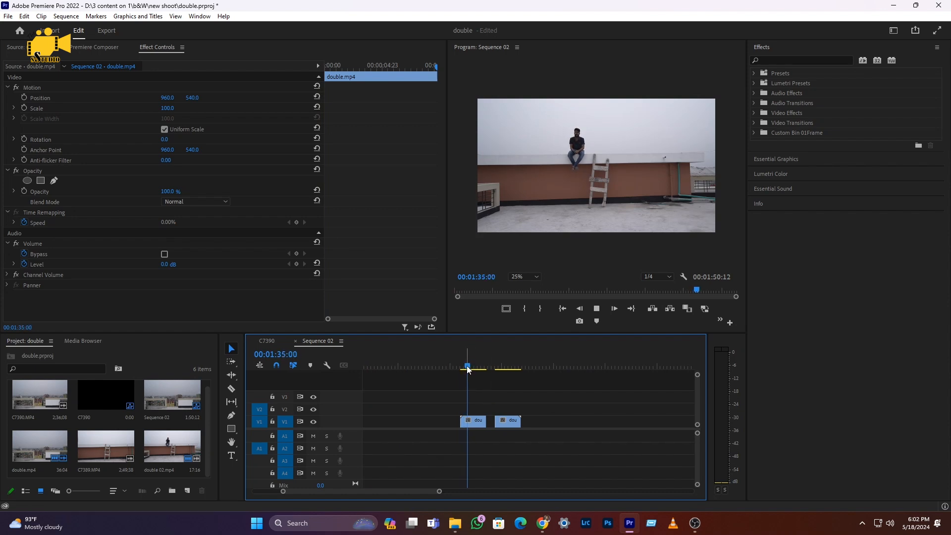
# Compare the two double 02.mp4 clips, checking where the man sits and stands relative to the ladder
pyautogui.click(498, 367)
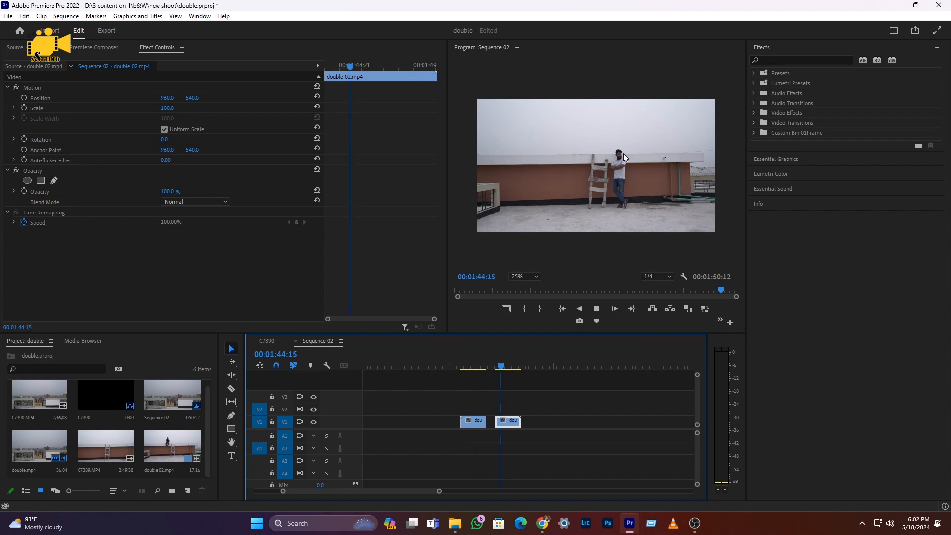
pyautogui.press('space')
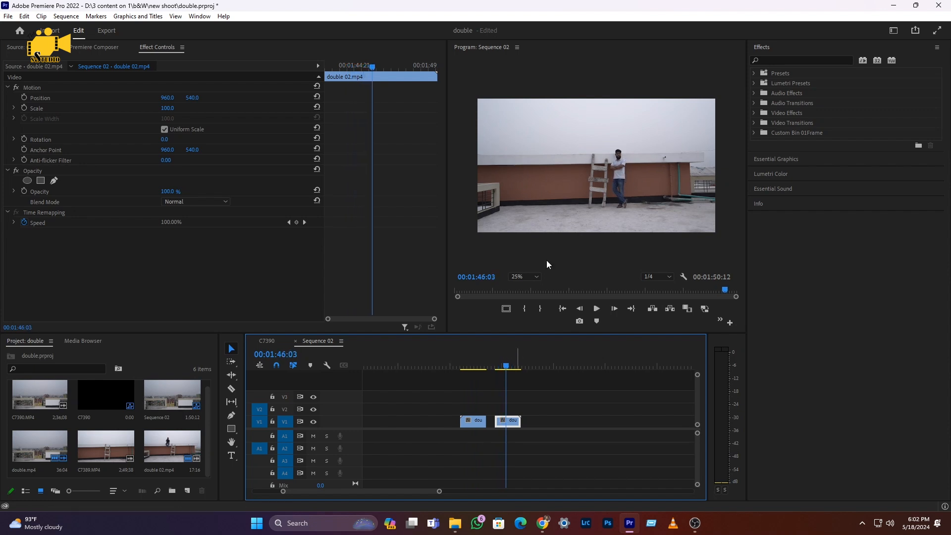
pyautogui.click(476, 366)
pyautogui.click(505, 367)
pyautogui.click(472, 367)
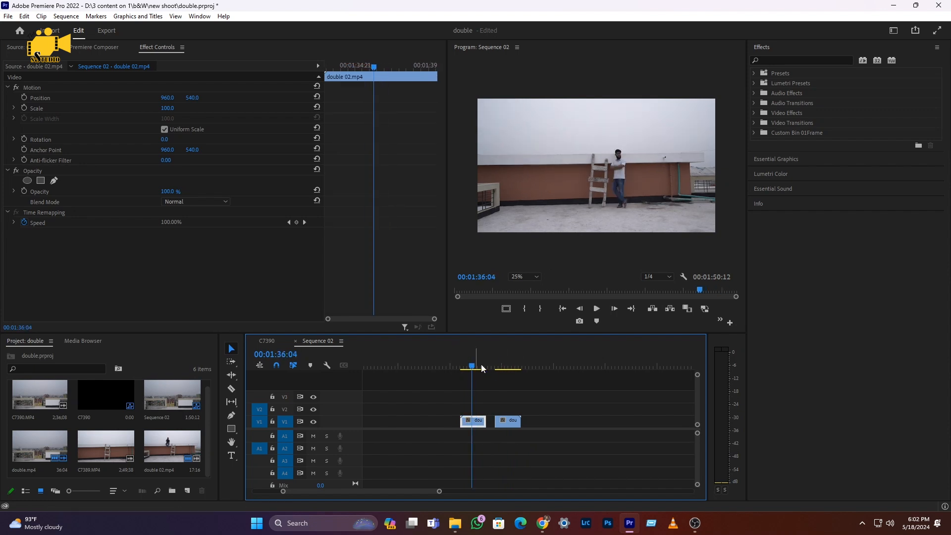
pyautogui.click(500, 367)
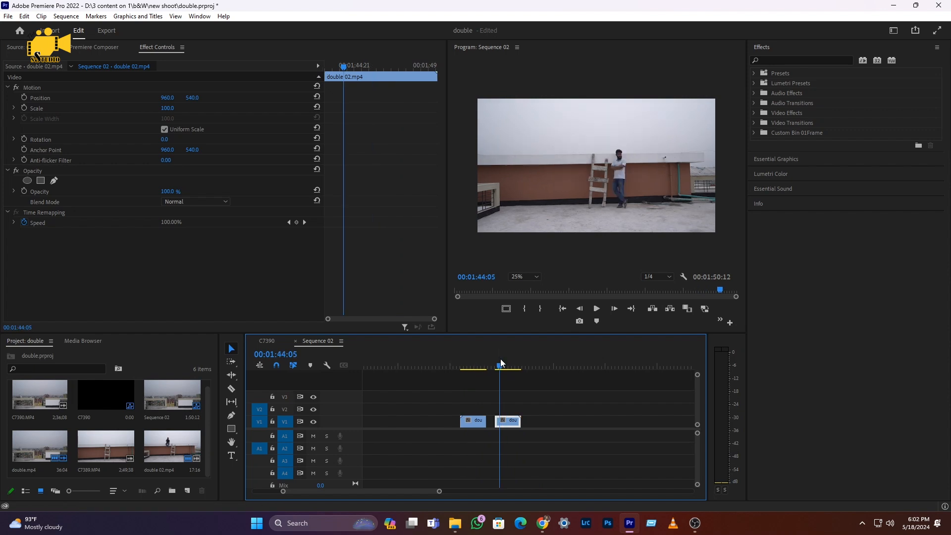
pyautogui.click(474, 367)
pyautogui.click(502, 367)
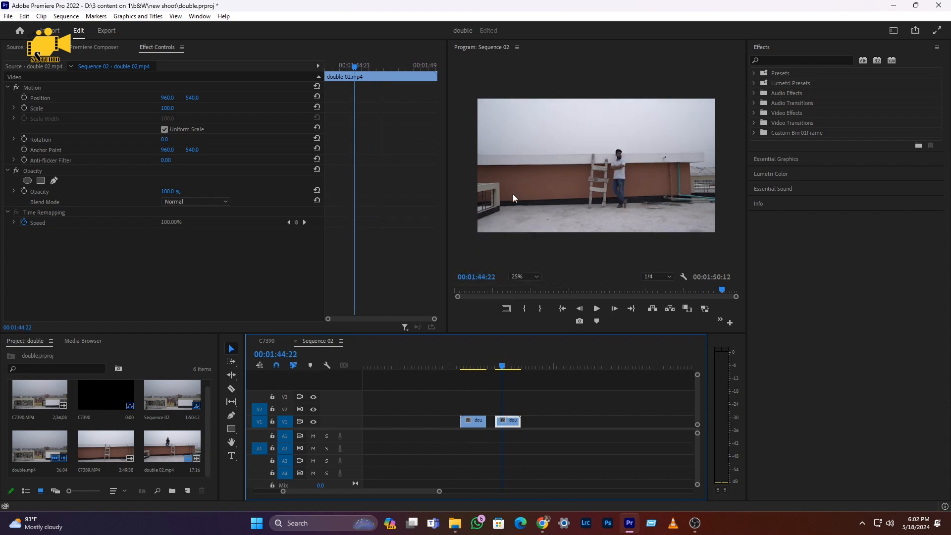
pyautogui.click(478, 368)
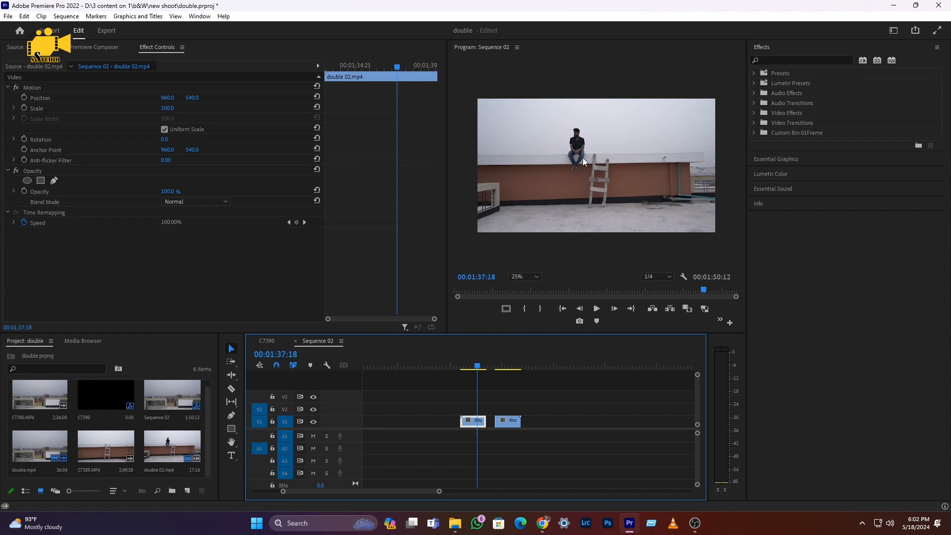
pyautogui.click(500, 368)
pyautogui.click(473, 367)
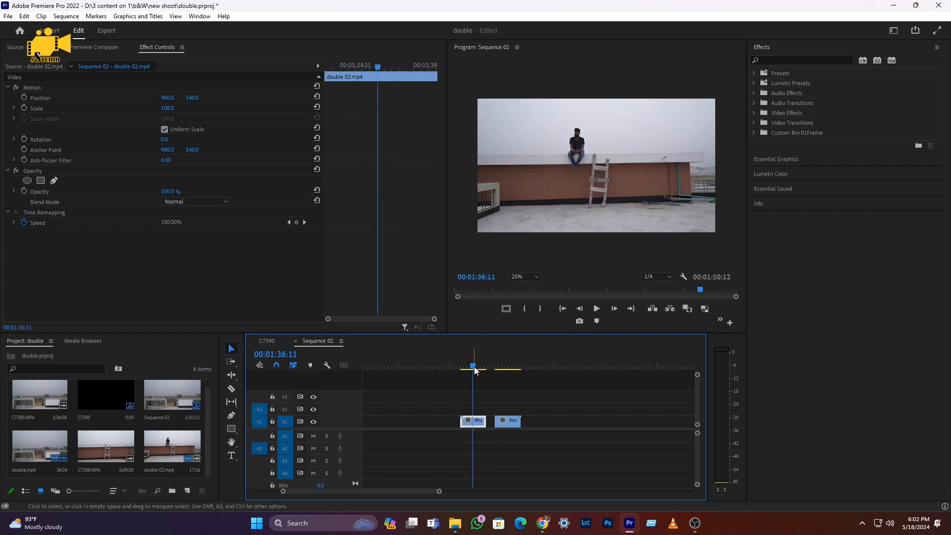
pyautogui.press('space')
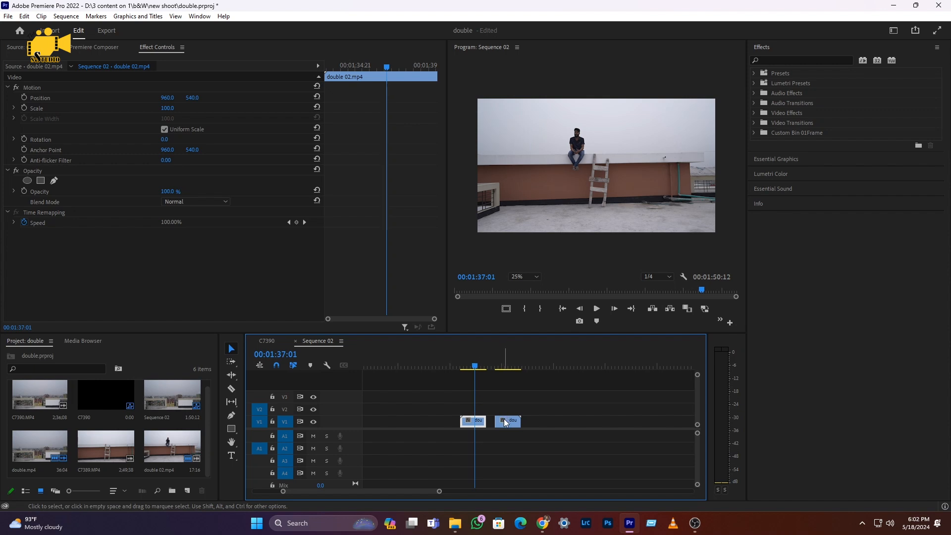
# Stack the second double 02.mp4 clip on V2 over the first and draw a four-point opacity mask around the standing man's right half of the frame
pyautogui.moveTo(506, 422); pyautogui.dragTo(478, 416)
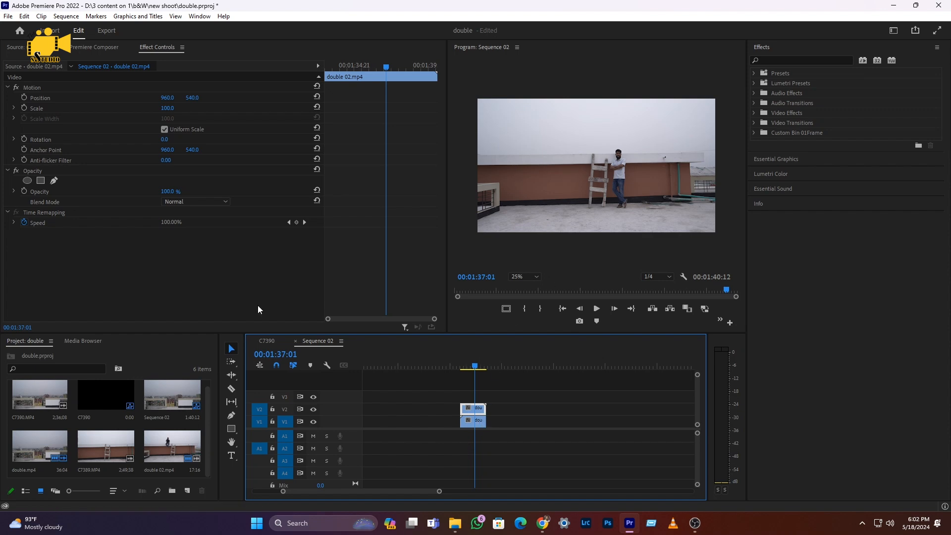
pyautogui.click(55, 181)
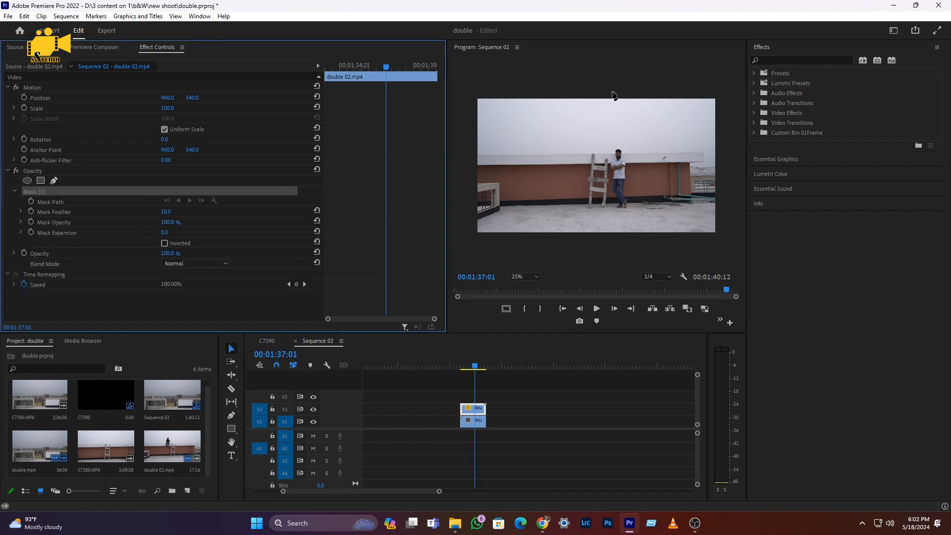
pyautogui.click(596, 92)
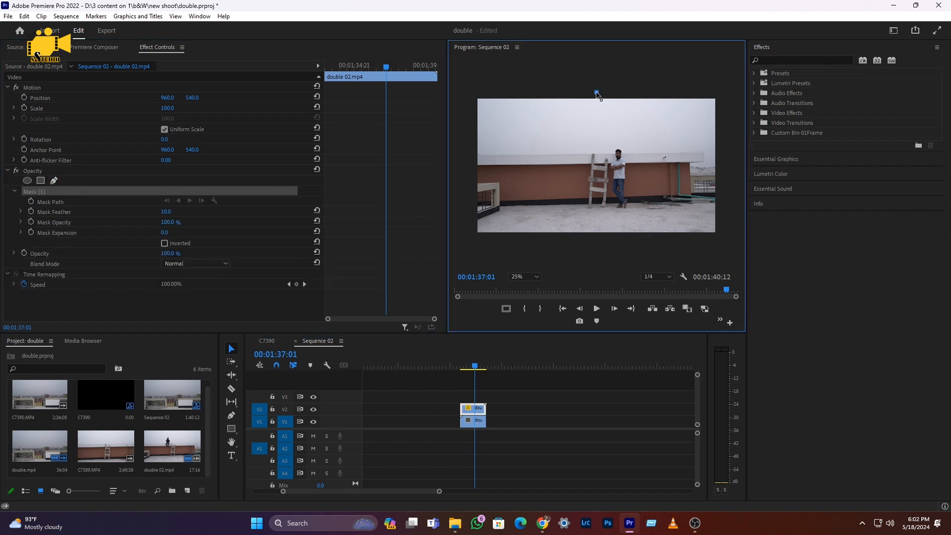
pyautogui.click(605, 243)
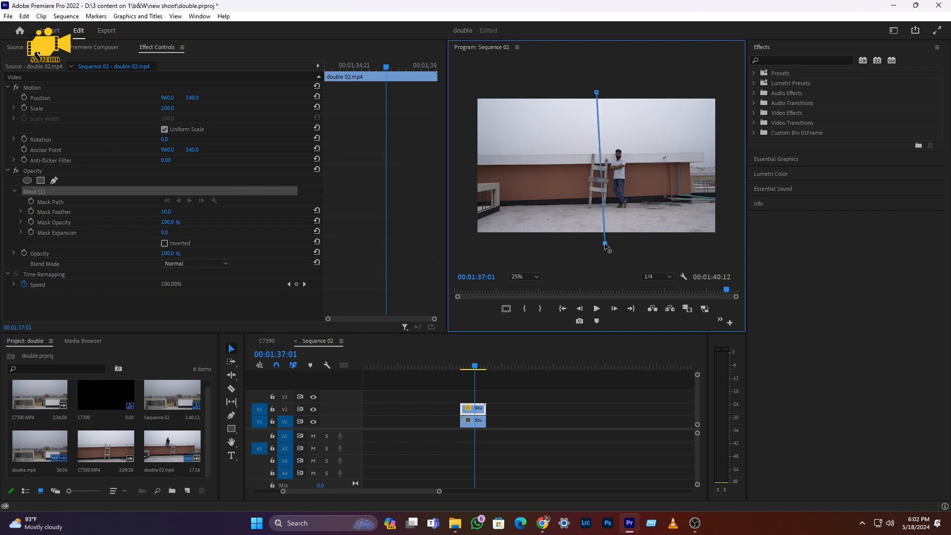
pyautogui.click(722, 236)
pyautogui.click(717, 89)
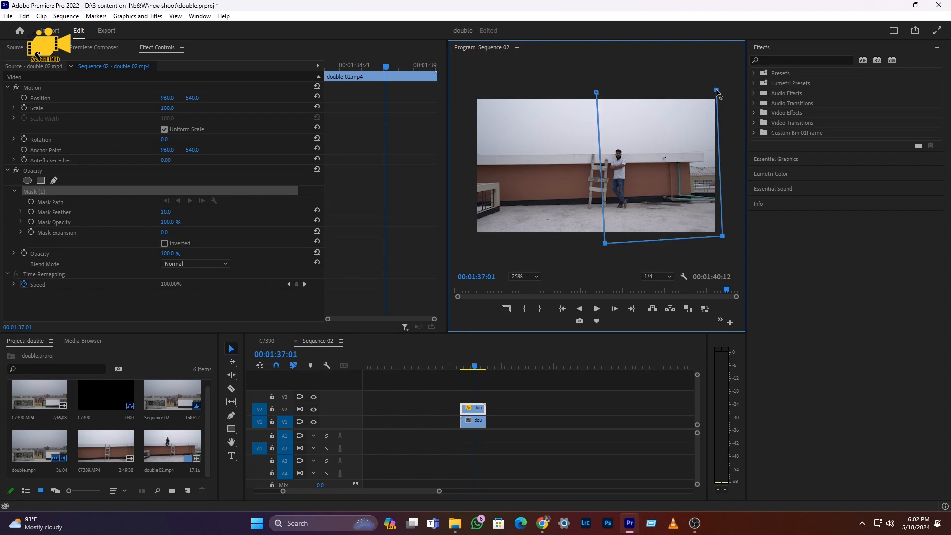
pyautogui.click(597, 93)
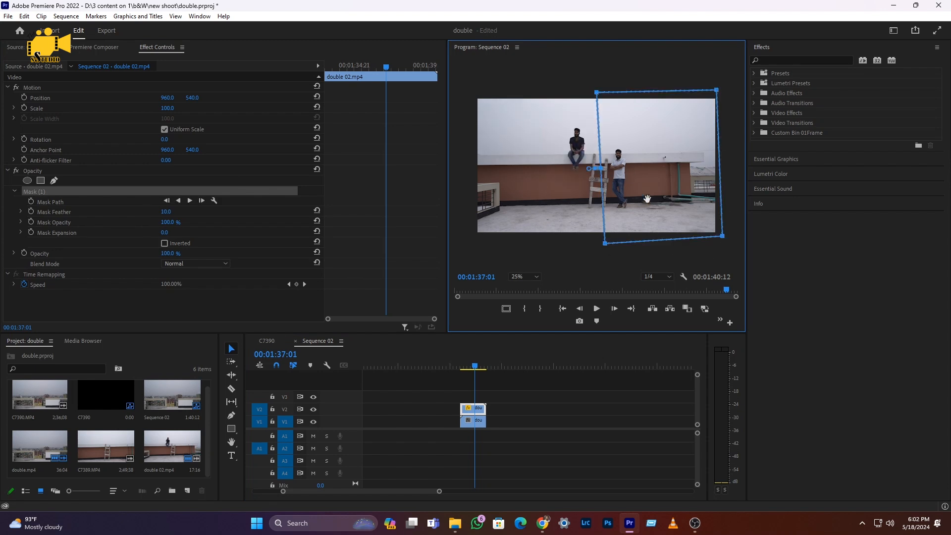
# Hide the output of track V1 to inspect the masked V2 clip on its own
pyautogui.click(314, 422)
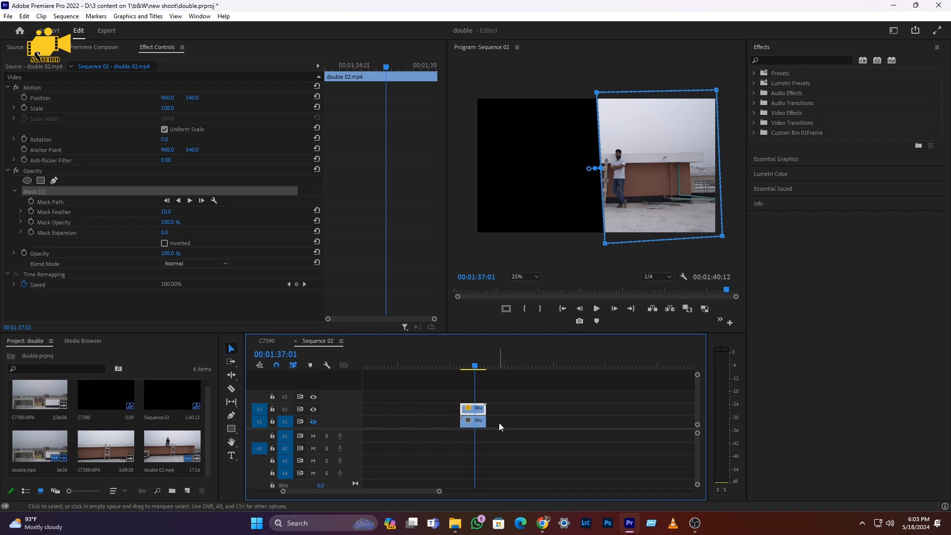
# Turn the output of track V1 back on and enlarge the program preview to 100% around the ladder to inspect the mask edge
pyautogui.click(314, 421)
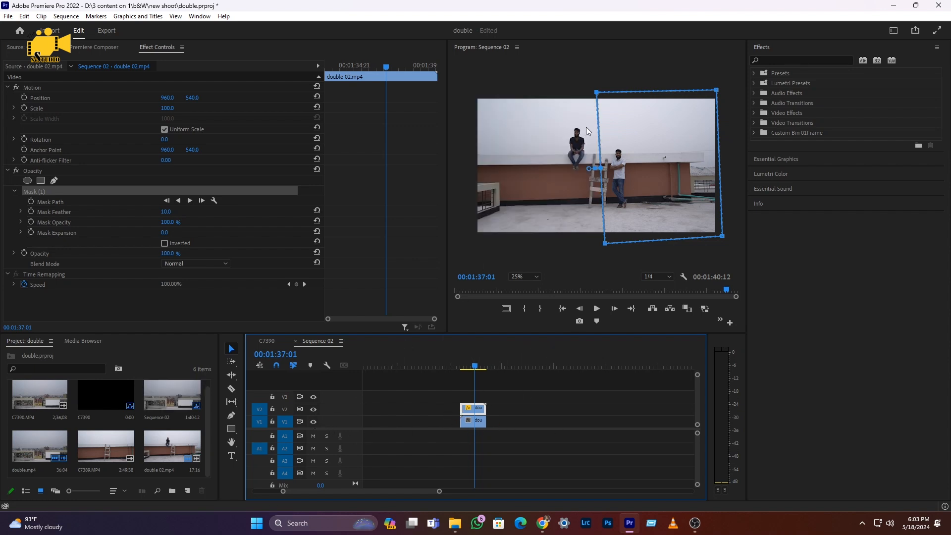
pyautogui.click(505, 426)
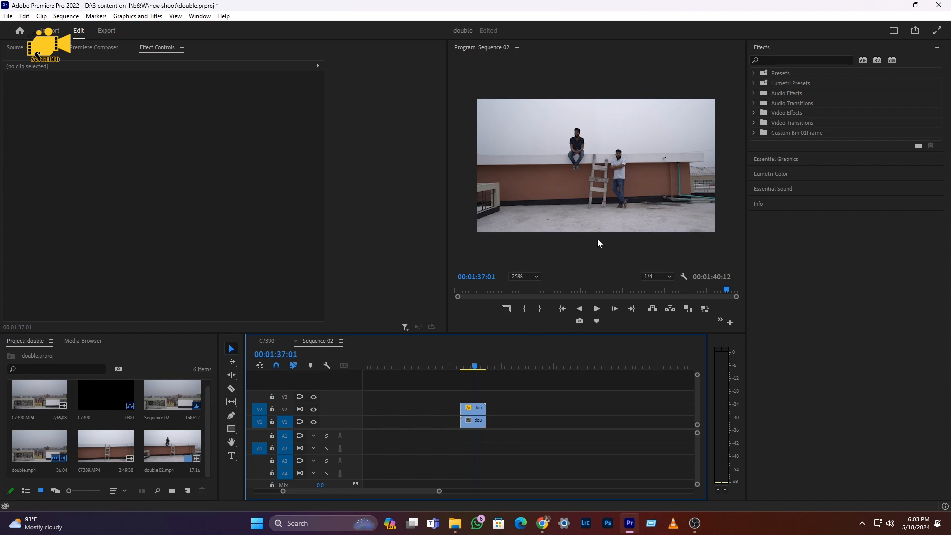
pyautogui.click(521, 277)
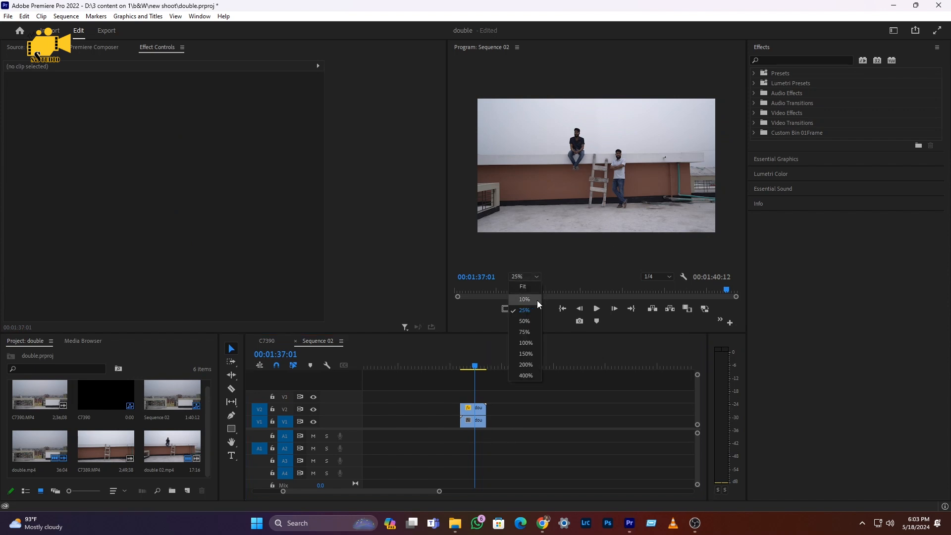
pyautogui.click(526, 345)
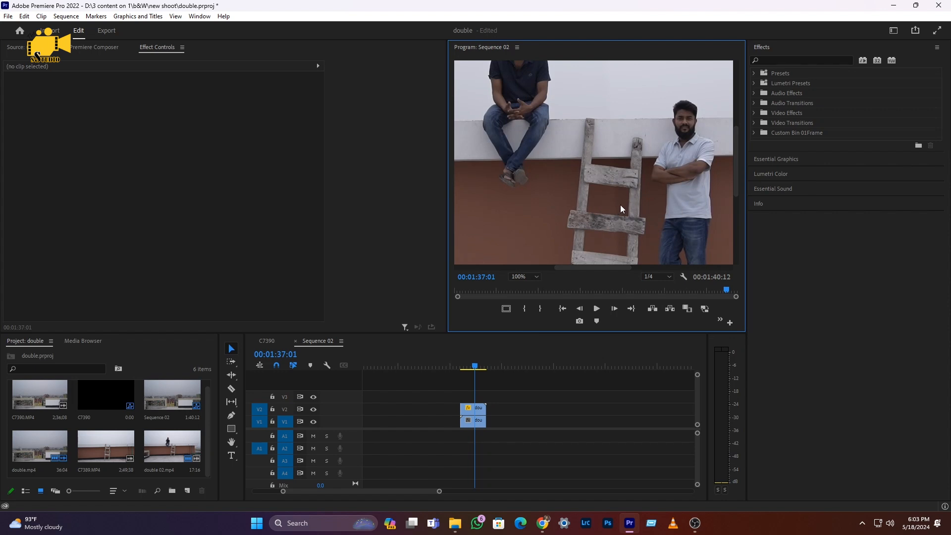
# Set the Mask Feather of the V2 double 02.mp4 clip to 49, return the preview to Fit and play the composite
pyautogui.click(474, 408)
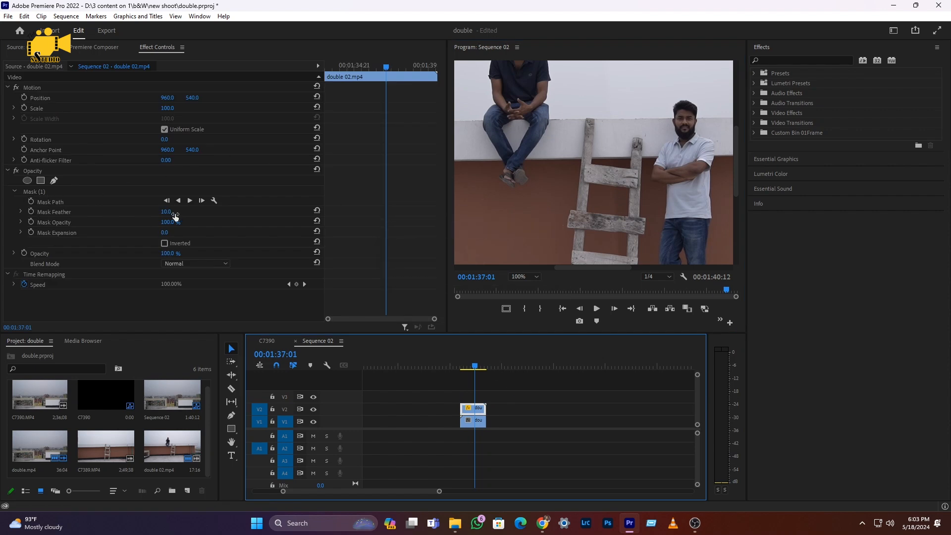
pyautogui.moveTo(166, 214); pyautogui.dragTo(174, 213)
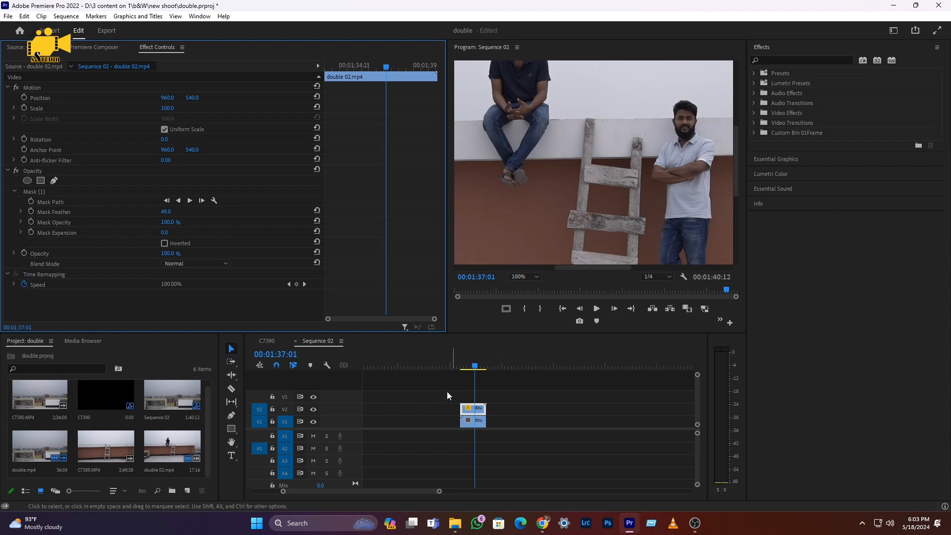
pyautogui.click(526, 277)
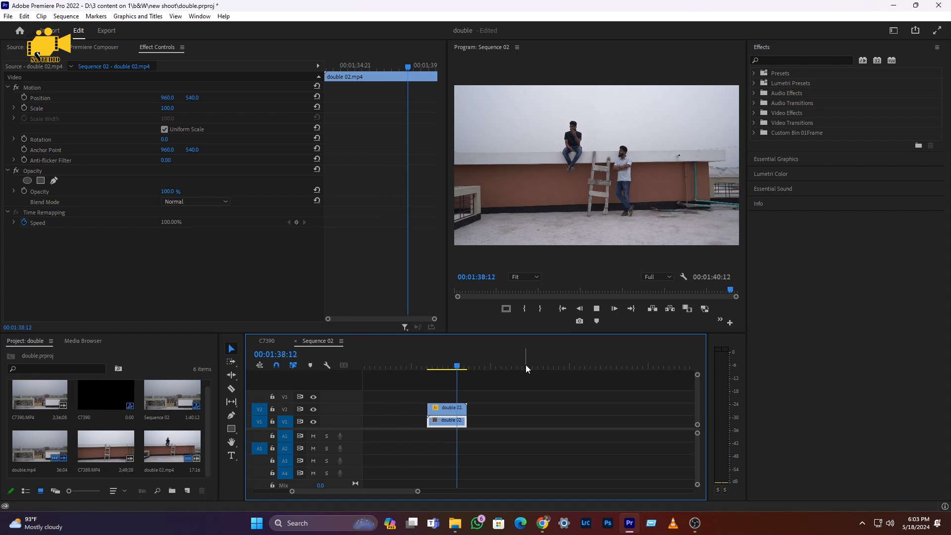
pyautogui.press('space')
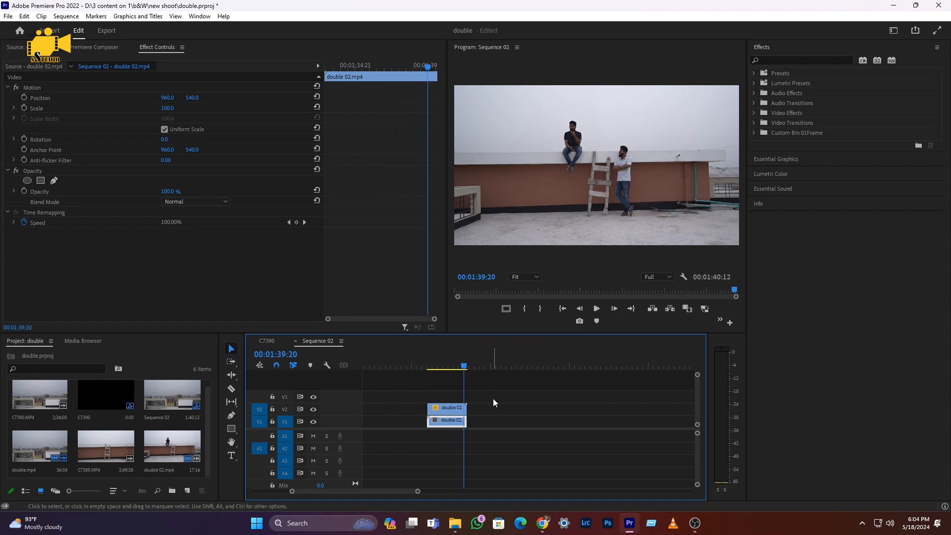
# Nest the two stacked double 02.mp4 clips into a single sequence, keeping the suggested name
pyautogui.hotkey('ctrl', 'a')
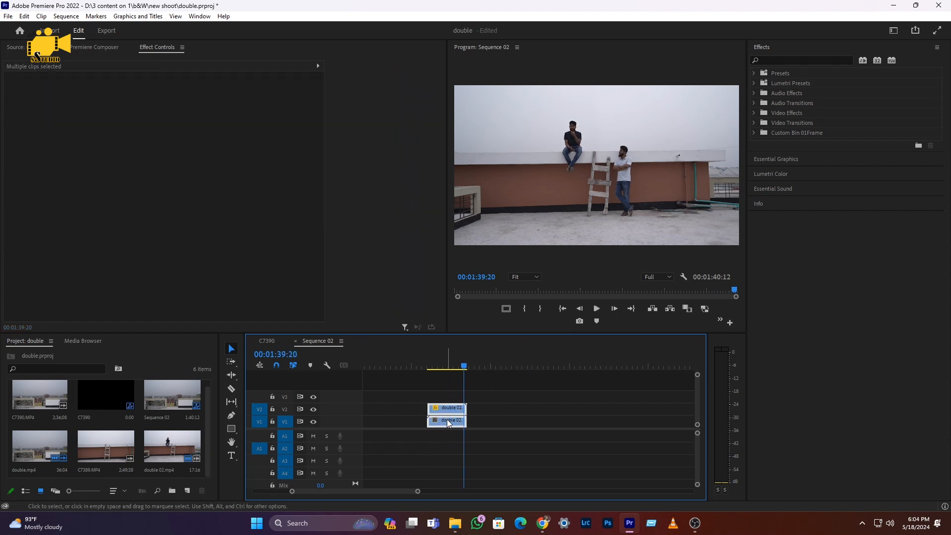
pyautogui.rightClick(449, 424)
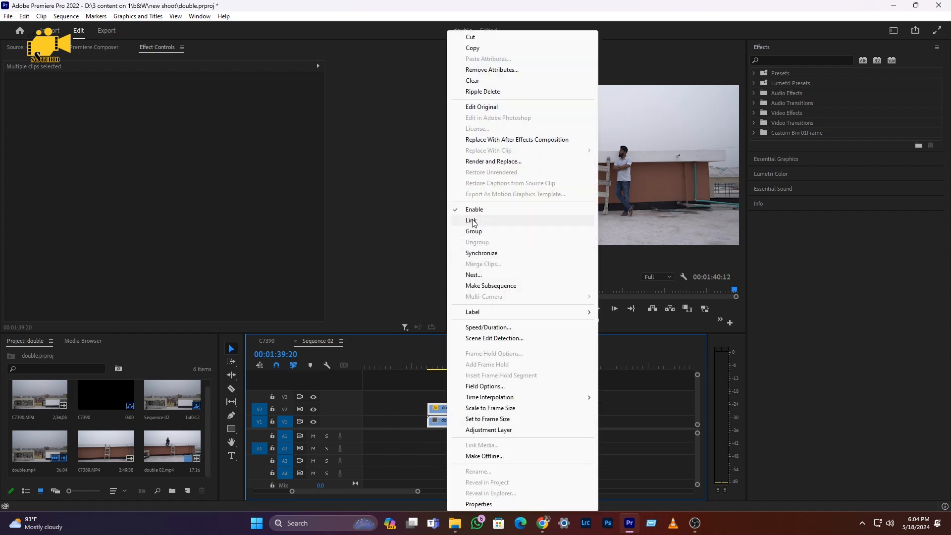
pyautogui.click(474, 275)
pyautogui.click(449, 271)
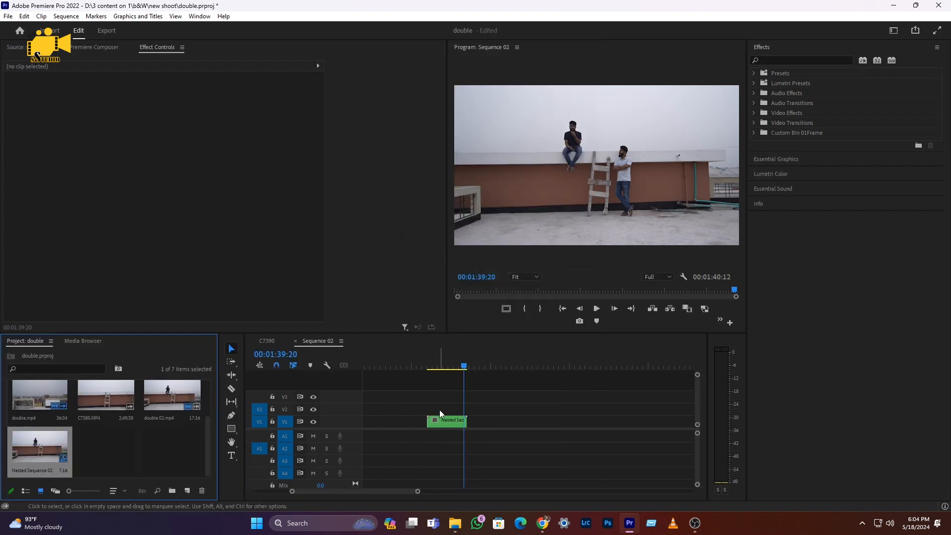
# Enable Position and Scale keyframing at the very start of the nested clip
pyautogui.moveTo(435, 368); pyautogui.dragTo(445, 367)
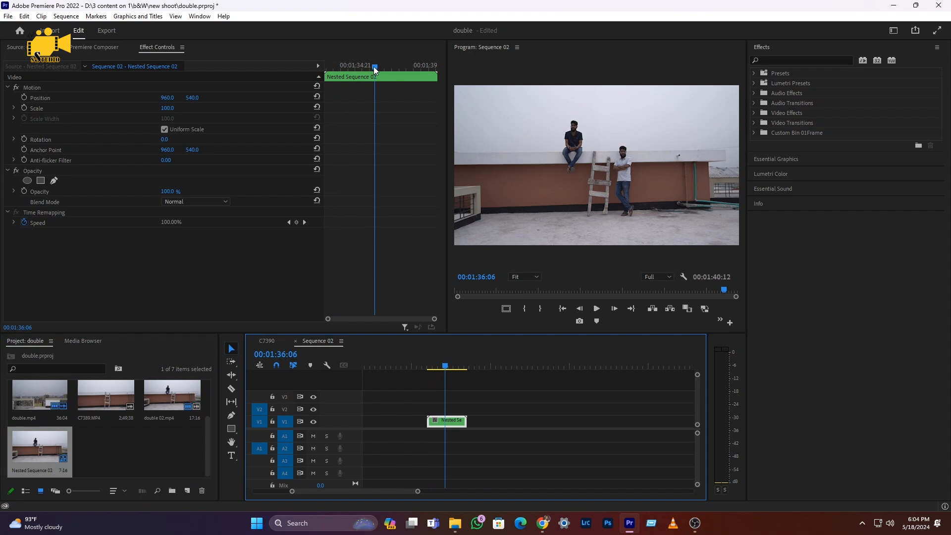
pyautogui.moveTo(374, 71); pyautogui.dragTo(293, 76)
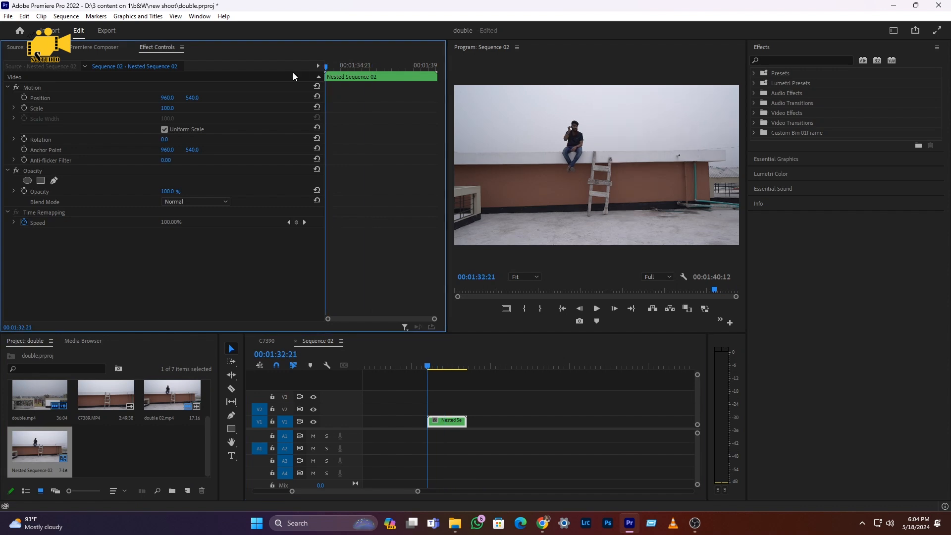
pyautogui.click(25, 98)
pyautogui.click(24, 109)
# Add a Scale keyframe of 125 near the end of the nested clip, at 00:01:39:19, and play the zoom from near the start
pyautogui.moveTo(431, 367); pyautogui.dragTo(466, 369)
pyautogui.moveTo(166, 112); pyautogui.dragTo(178, 112)
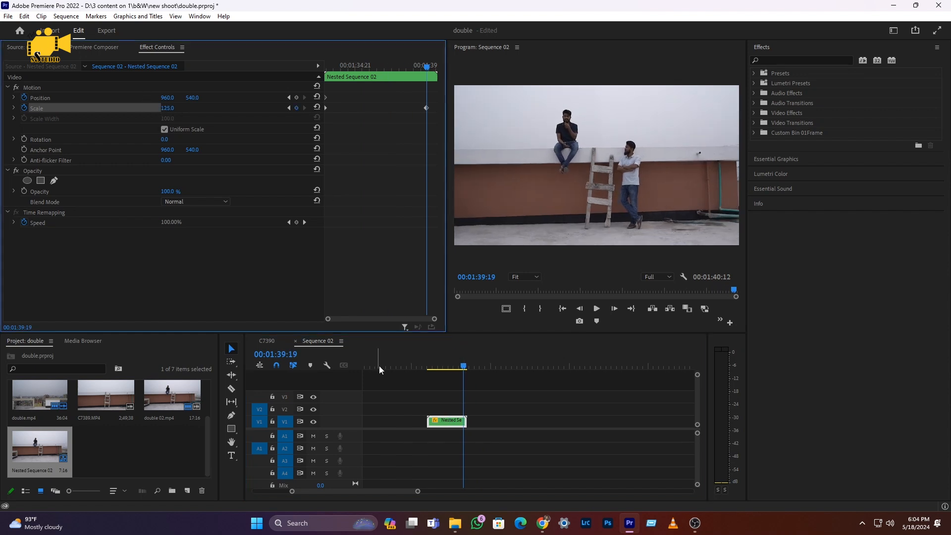
pyautogui.click(431, 367)
pyautogui.press('space')
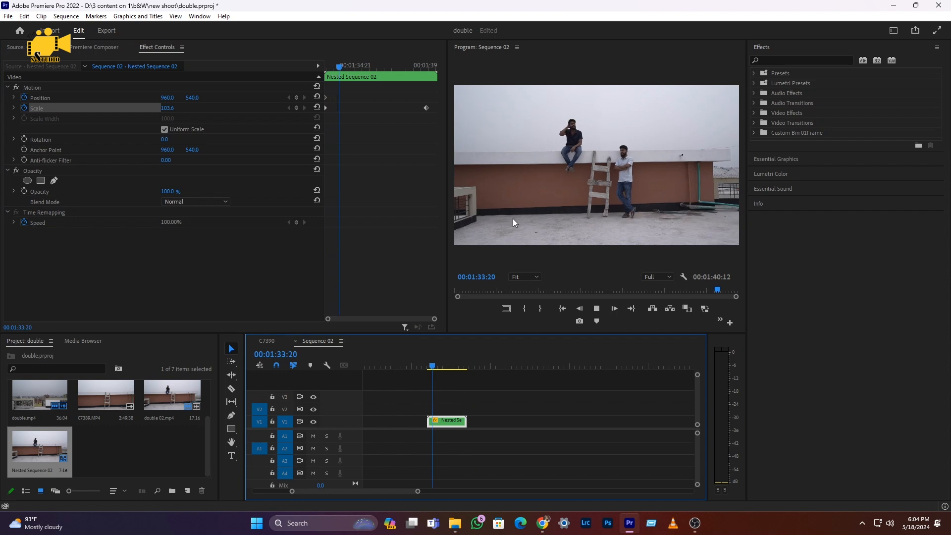